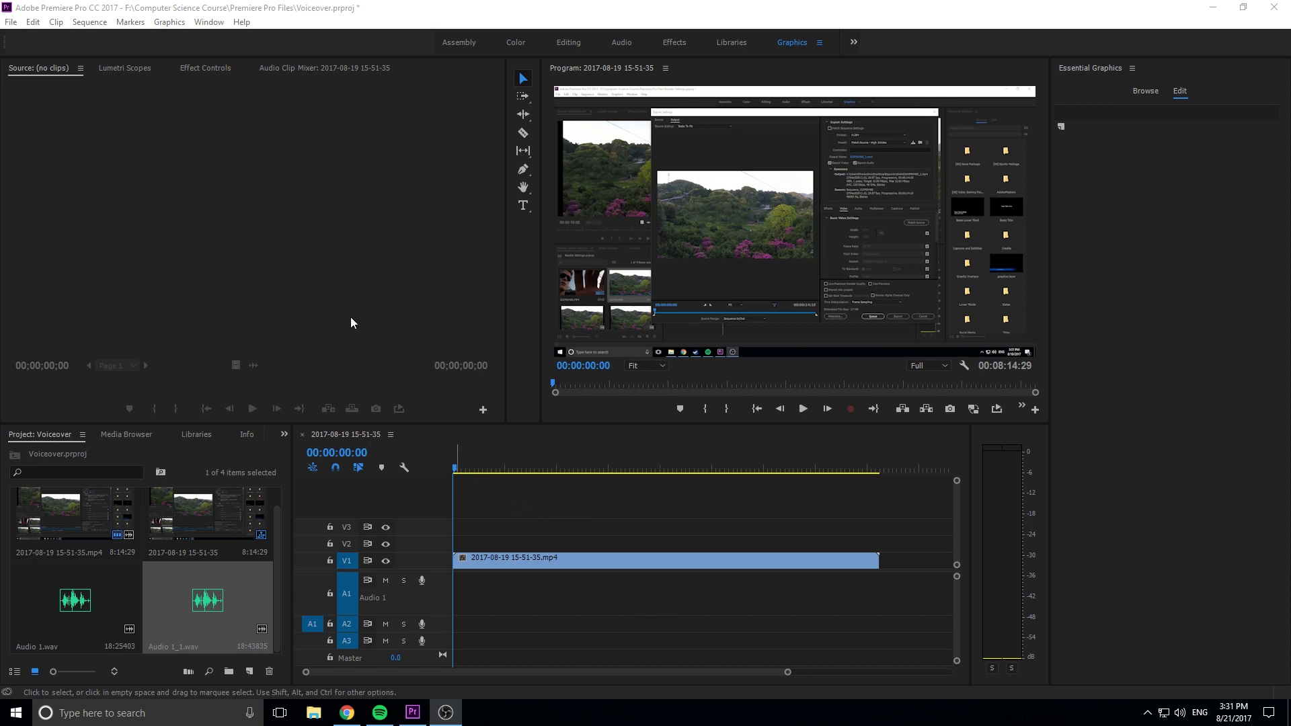
# Step: Open Audio Hardware preferences and keep USB PnP Sound Device as the default input
pyautogui.click(32, 22)
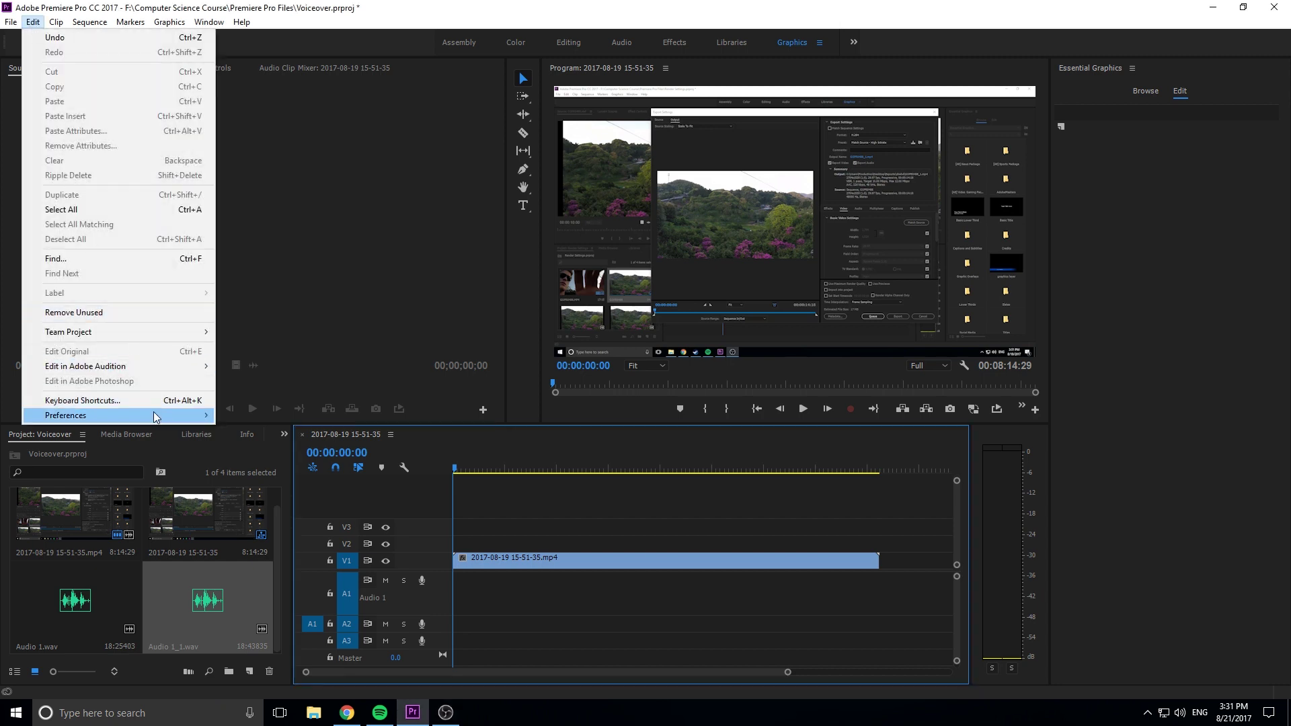
pyautogui.moveTo(152, 415)
pyautogui.click(303, 460)
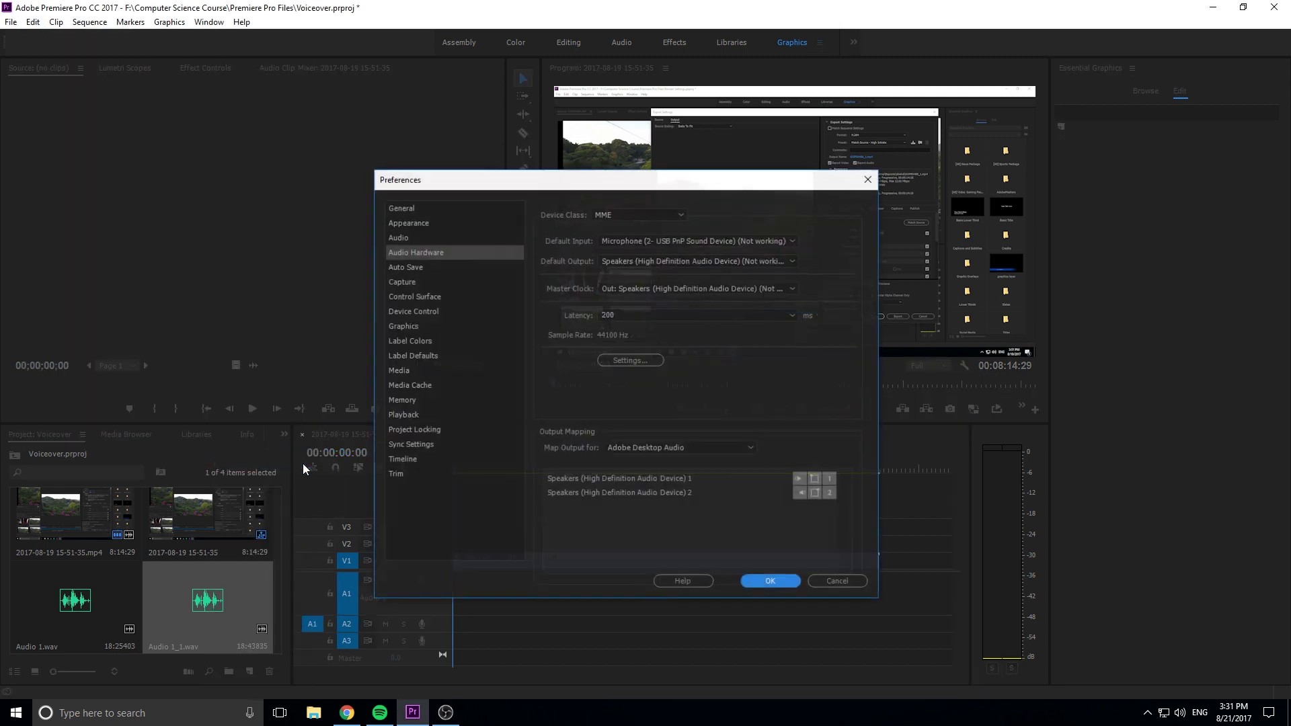
pyautogui.moveTo(676, 188); pyautogui.dragTo(772, 122)
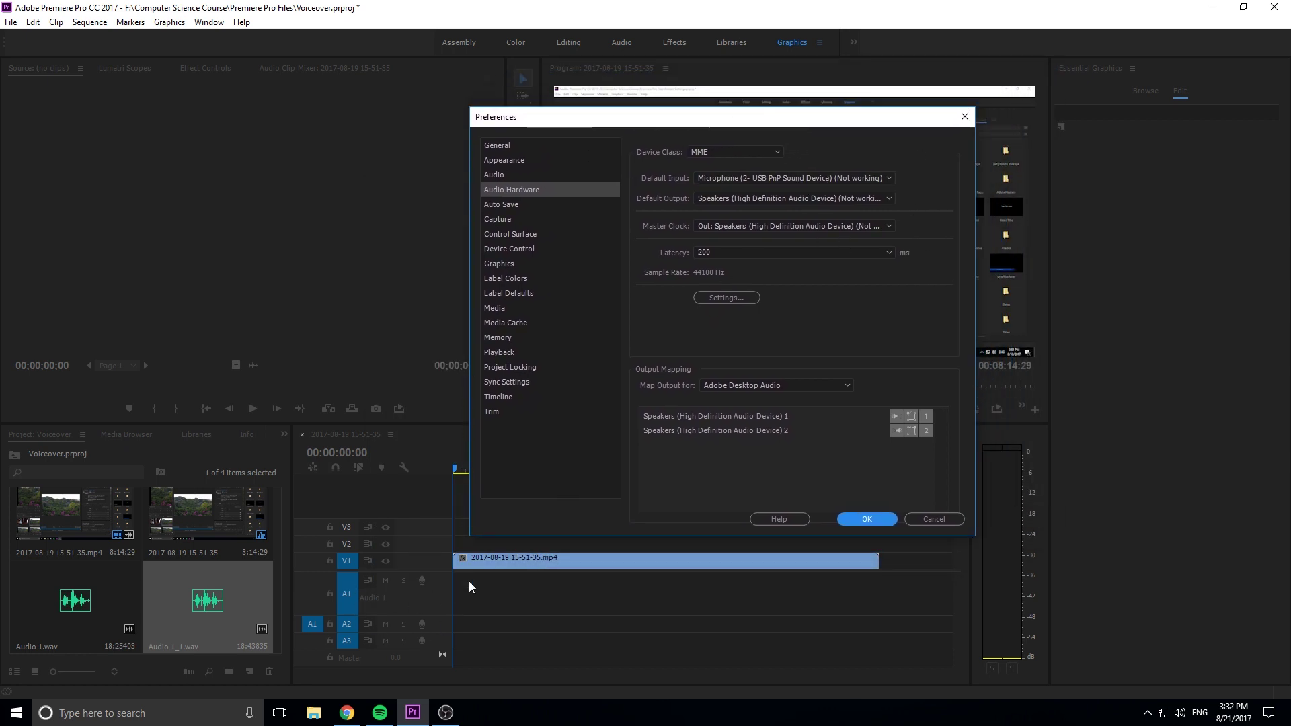
pyautogui.moveTo(748, 125); pyautogui.dragTo(690, 173)
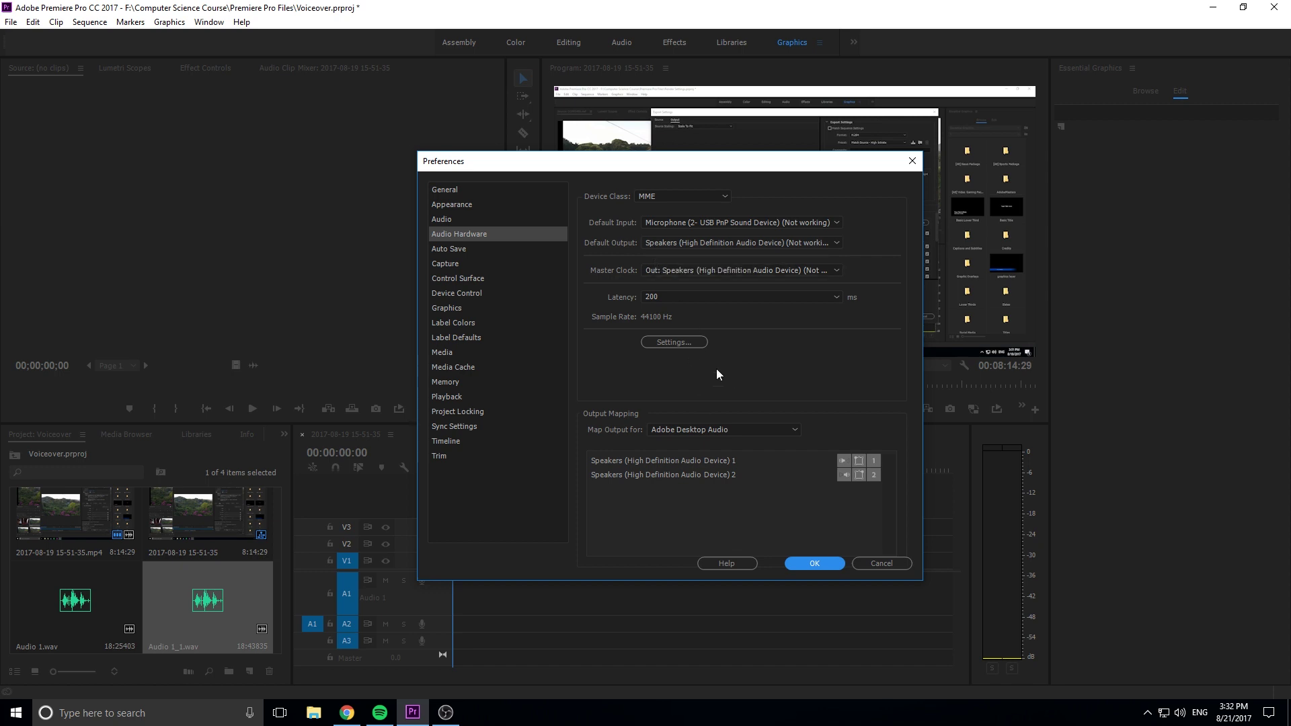
pyautogui.click(733, 228)
pyautogui.click(796, 214)
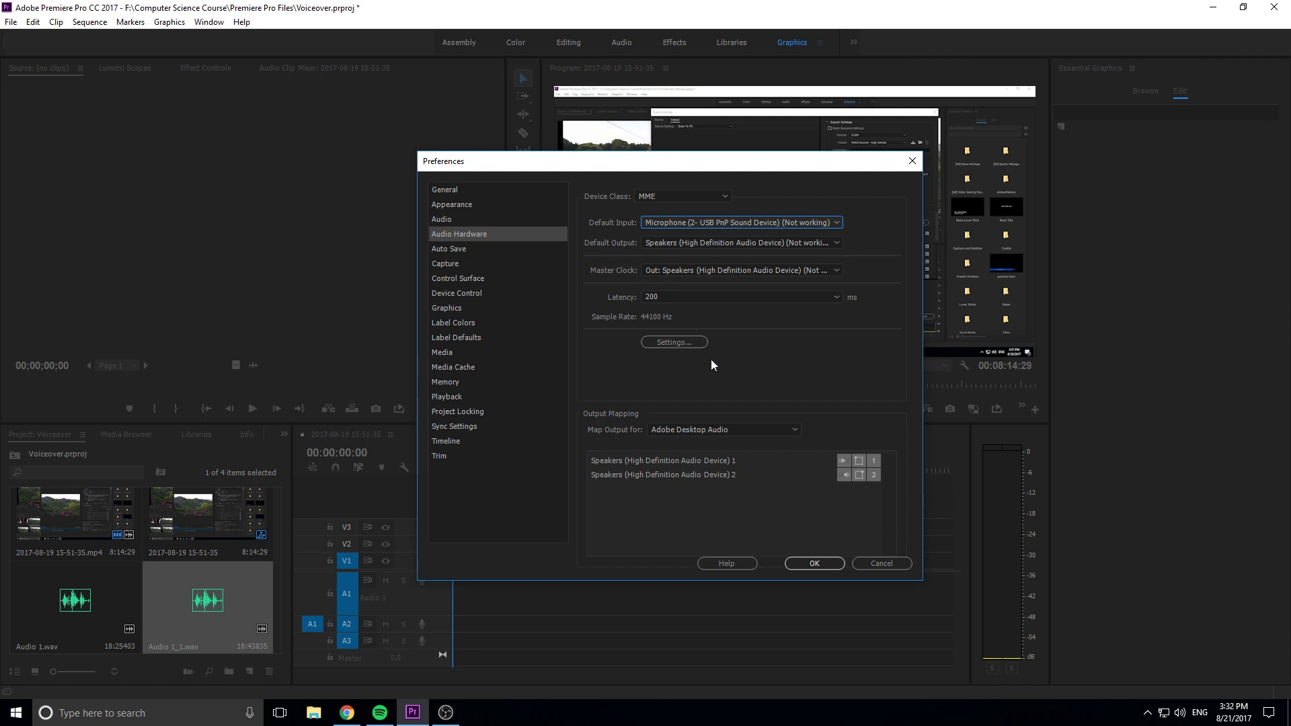
# Step: Close the preferences and open Voice-Over Record Settings for the Audio 1 track
pyautogui.click(811, 562)
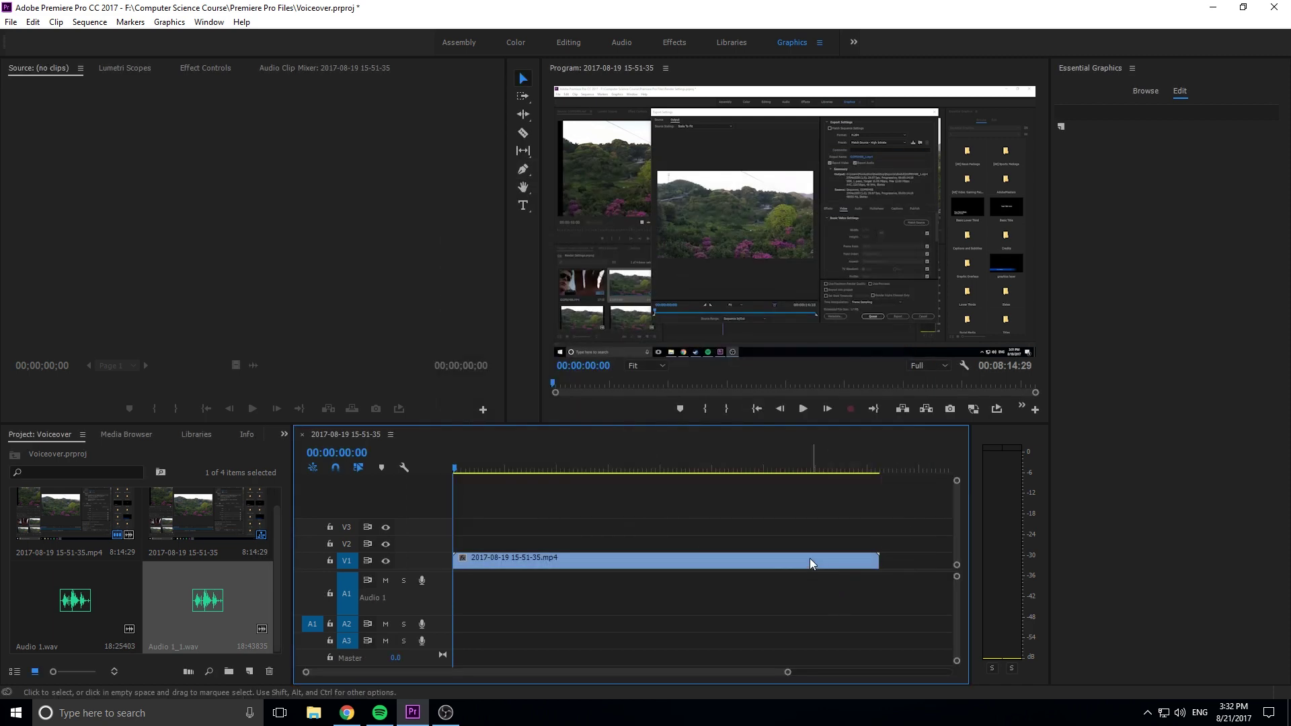
pyautogui.rightClick(406, 599)
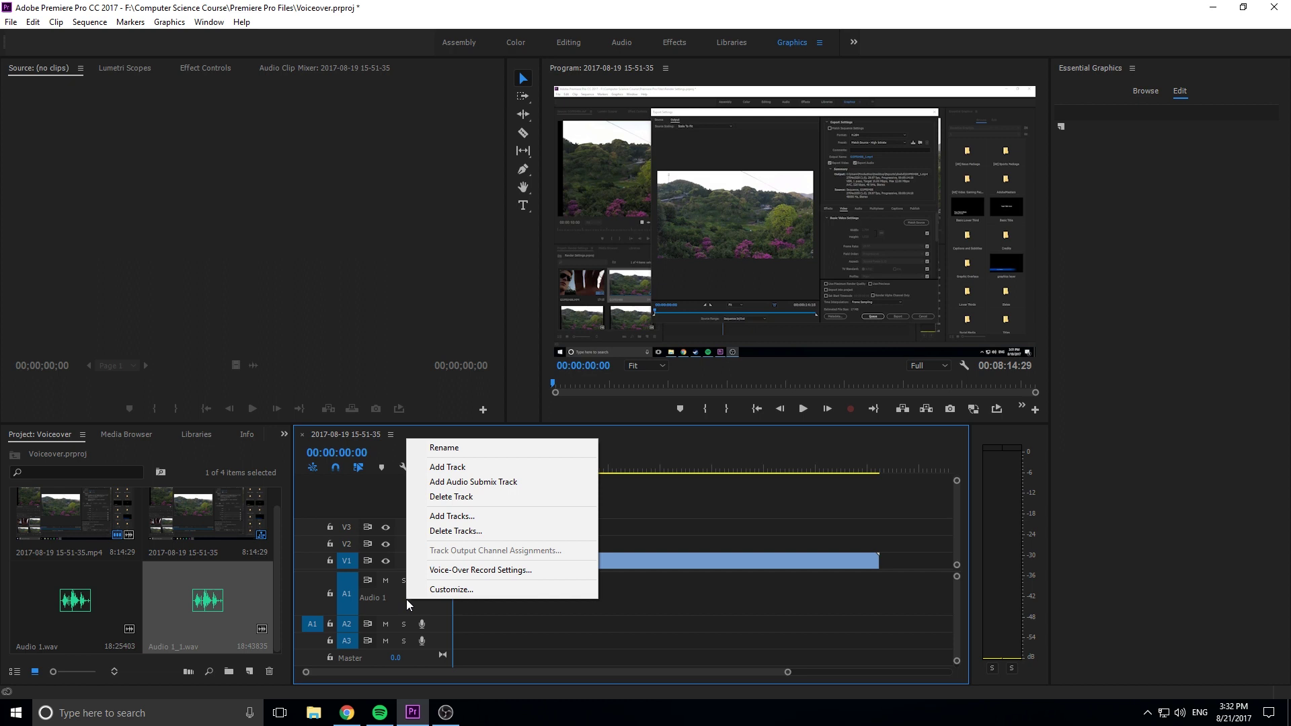
pyautogui.click(437, 575)
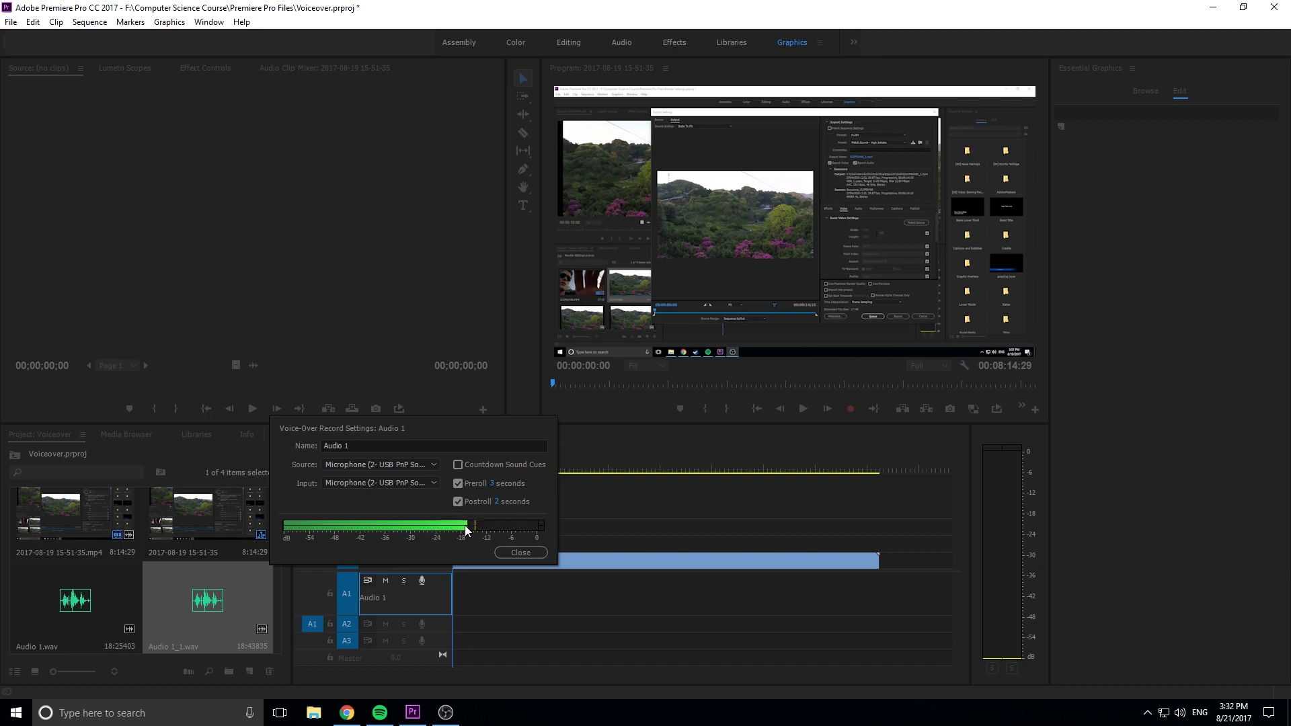
# Step: Check the OBS mixer, then switch back to Premiere
pyautogui.click(445, 712)
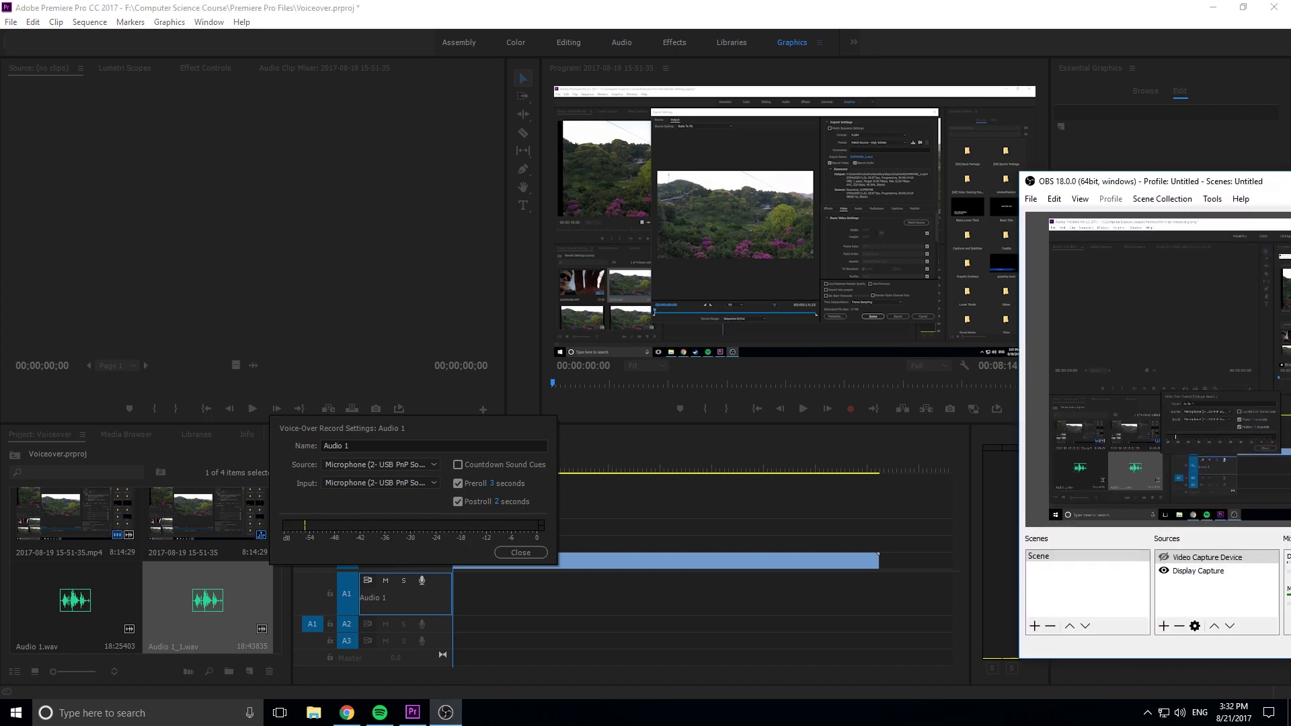
pyautogui.moveTo(1287, 183); pyautogui.dragTo(1132, 131)
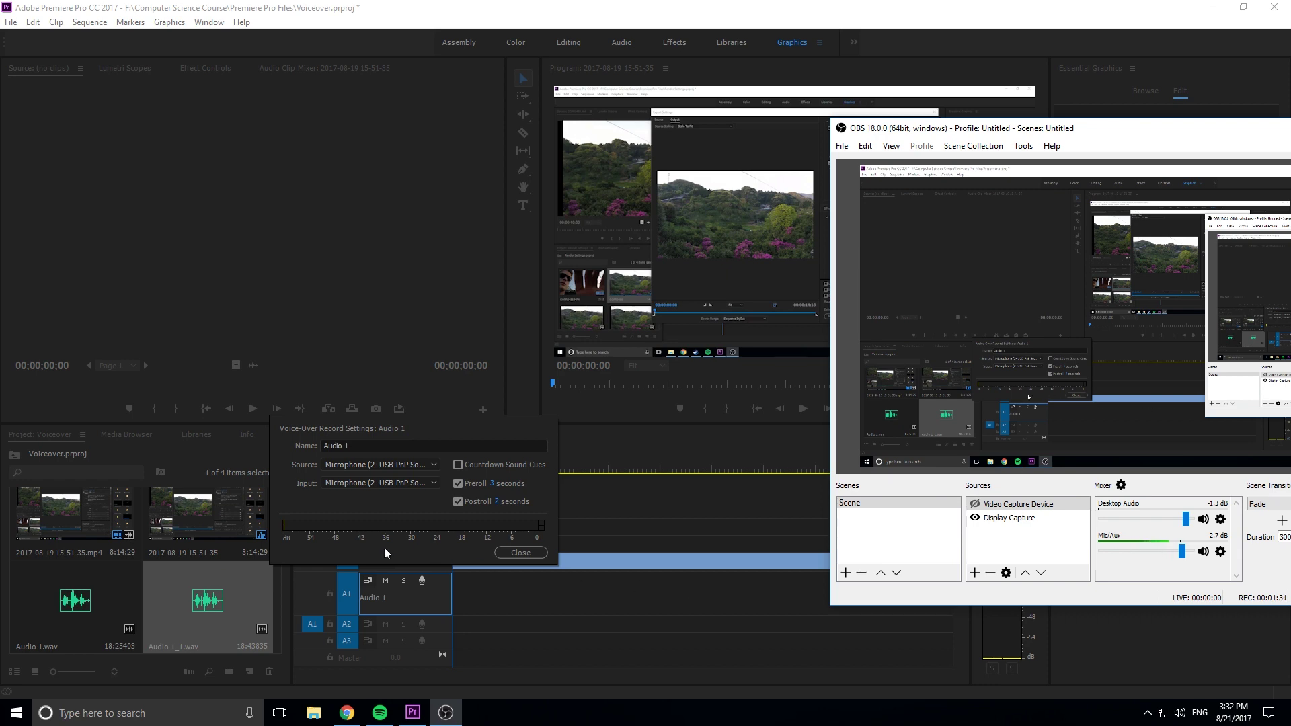
pyautogui.hotkey('alt', 'Tab')
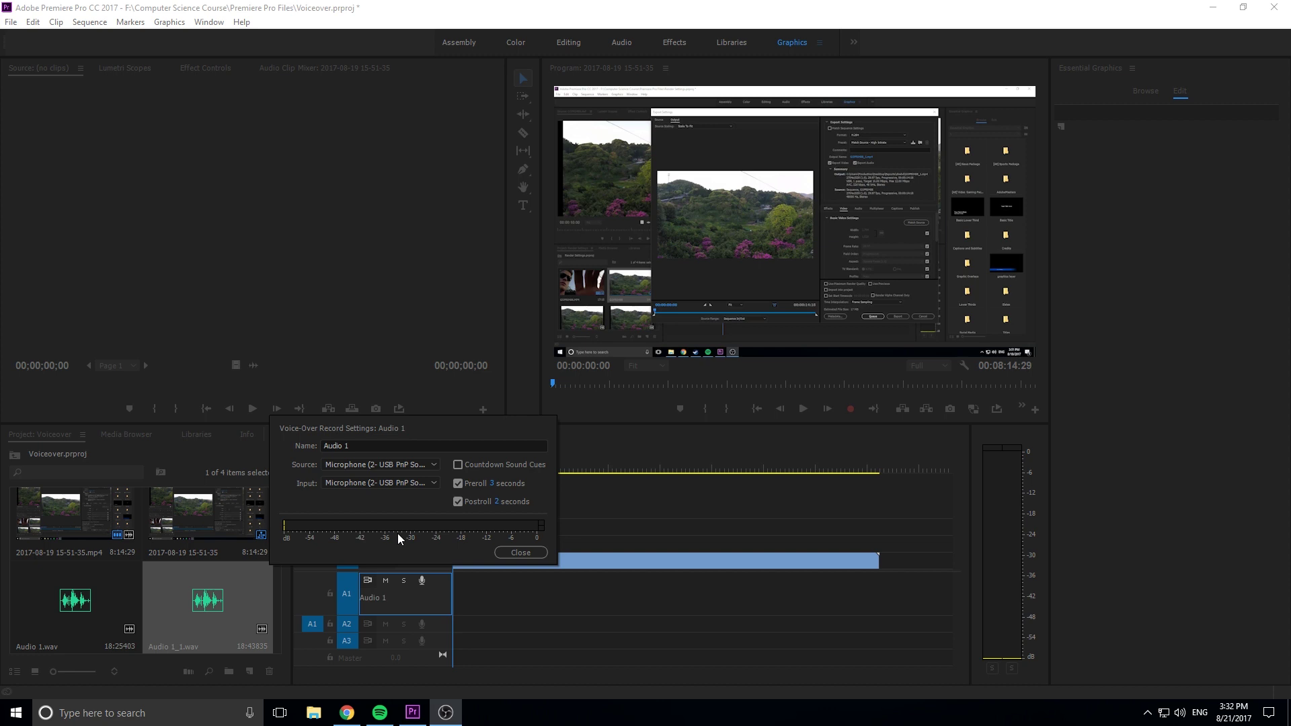
# Step: Set the voice-over preroll to 3 seconds and confirm the postroll at 2 seconds
pyautogui.click(631, 455)
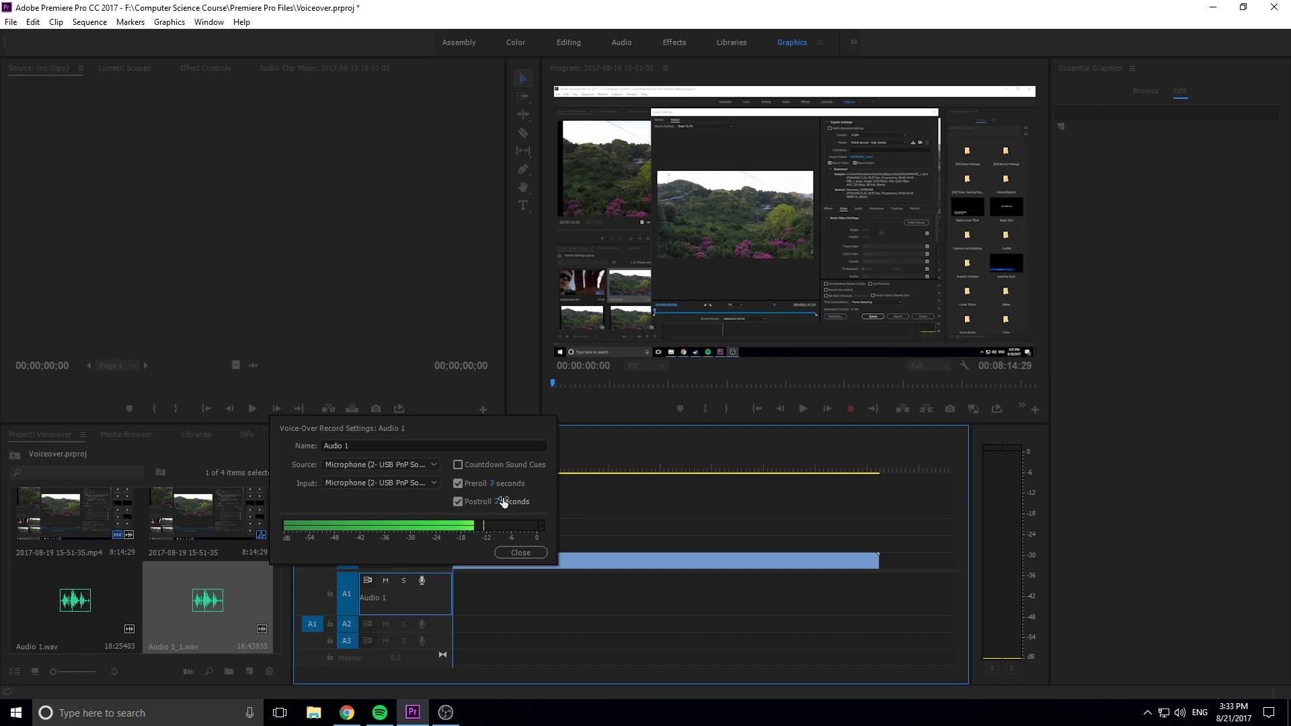
pyautogui.moveTo(492, 482); pyautogui.dragTo(533, 480)
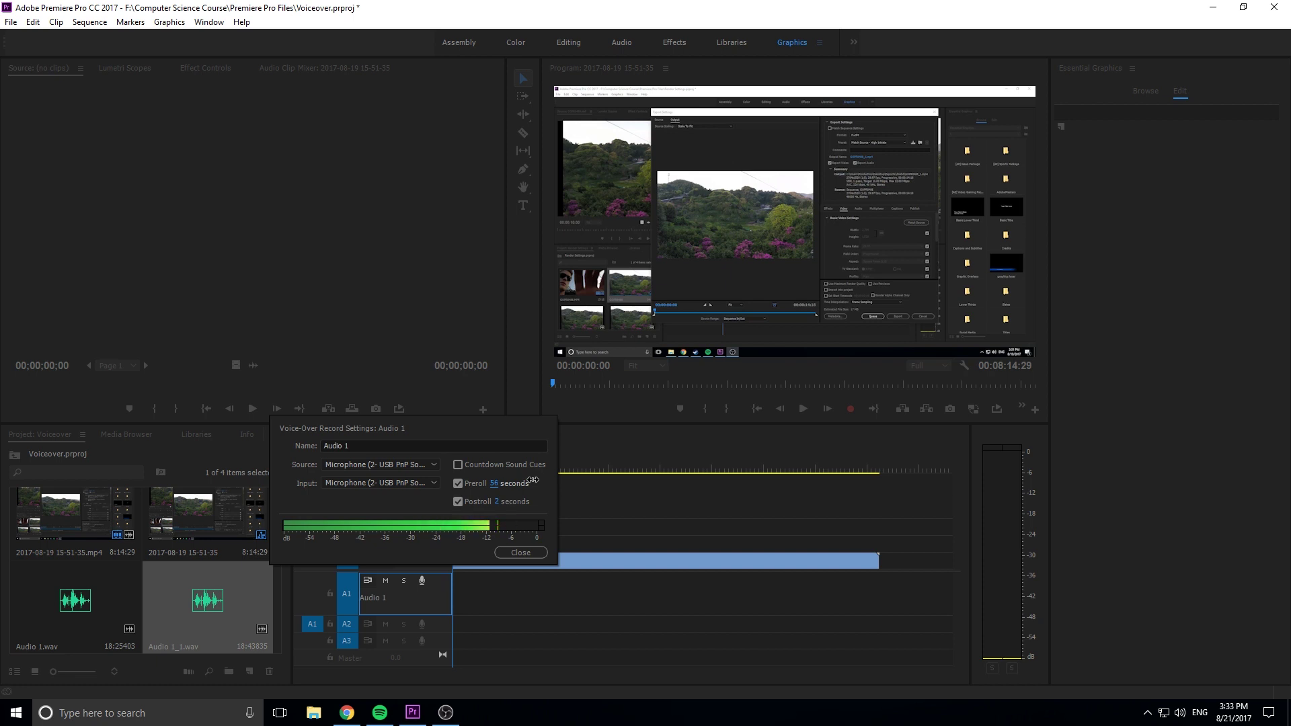
pyautogui.moveTo(533, 480); pyautogui.dragTo(499, 489)
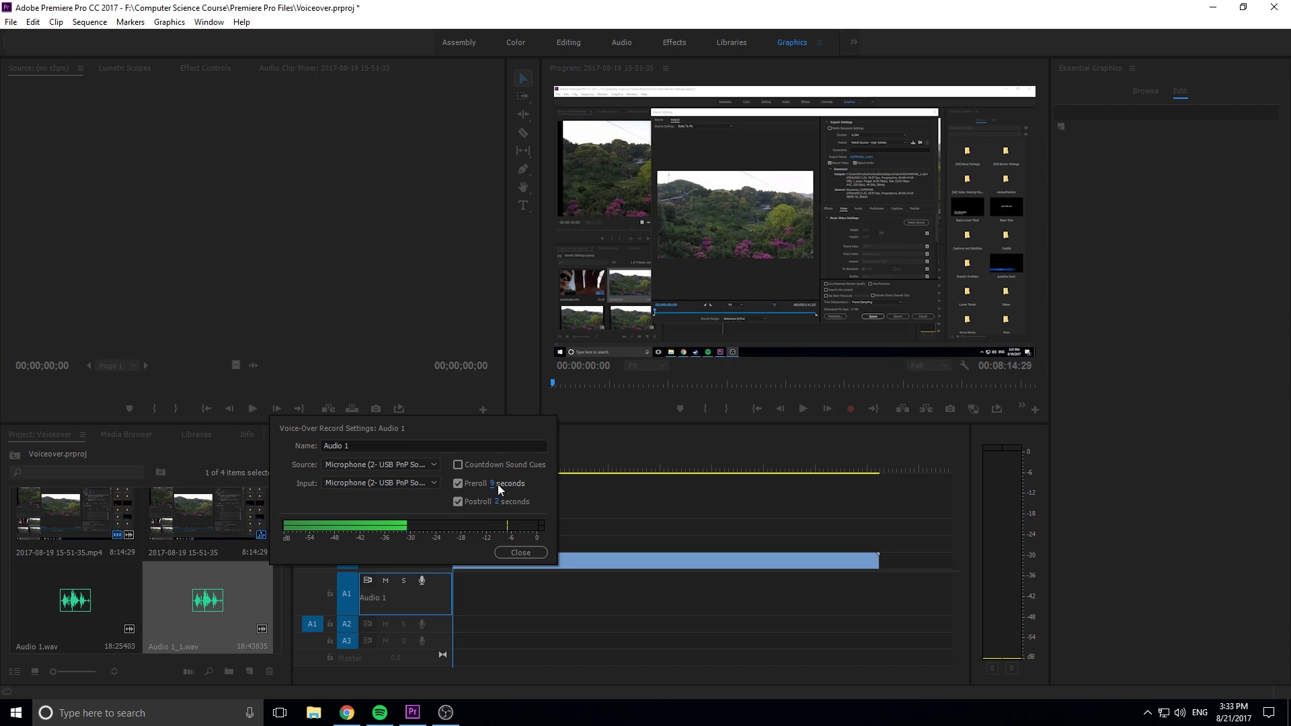
pyautogui.click(498, 484)
pyautogui.write('3')
pyautogui.press('Return')
pyautogui.click(527, 501)
pyautogui.press('Return')
# Step: Close the record settings and add a track volume meter to the A1 track header
pyautogui.click(526, 553)
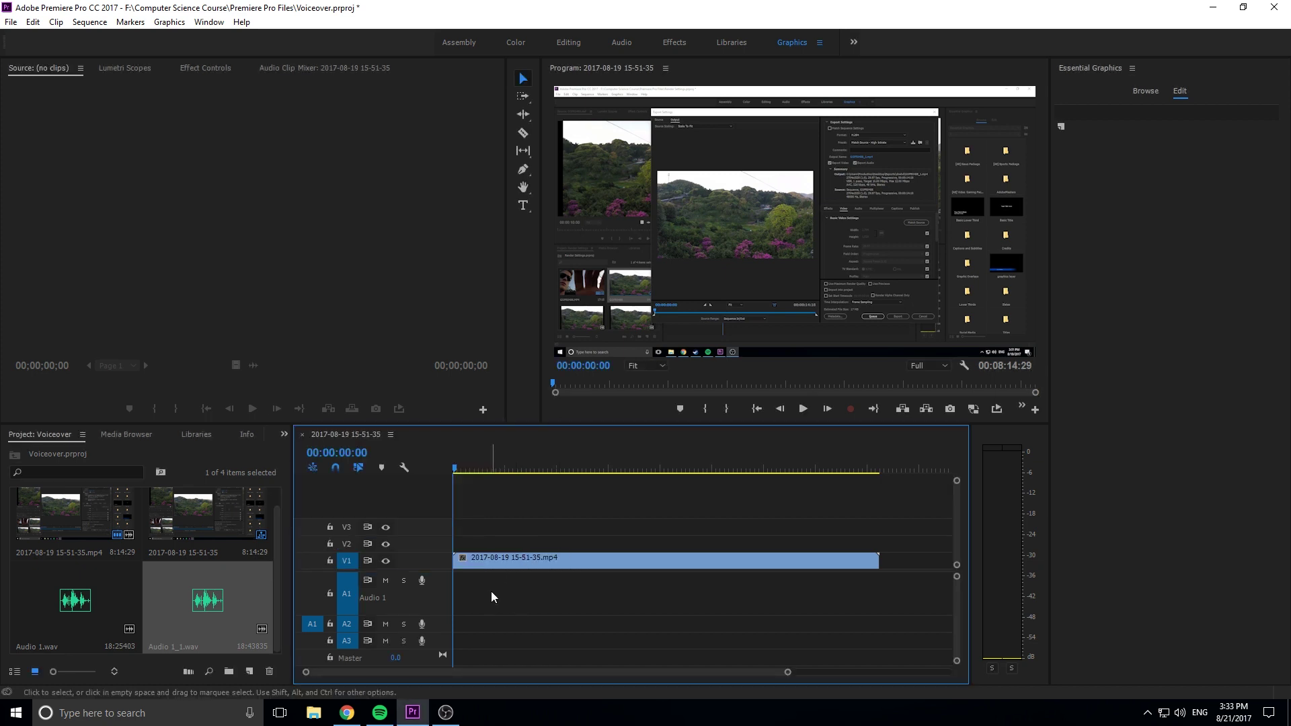
pyautogui.rightClick(421, 592)
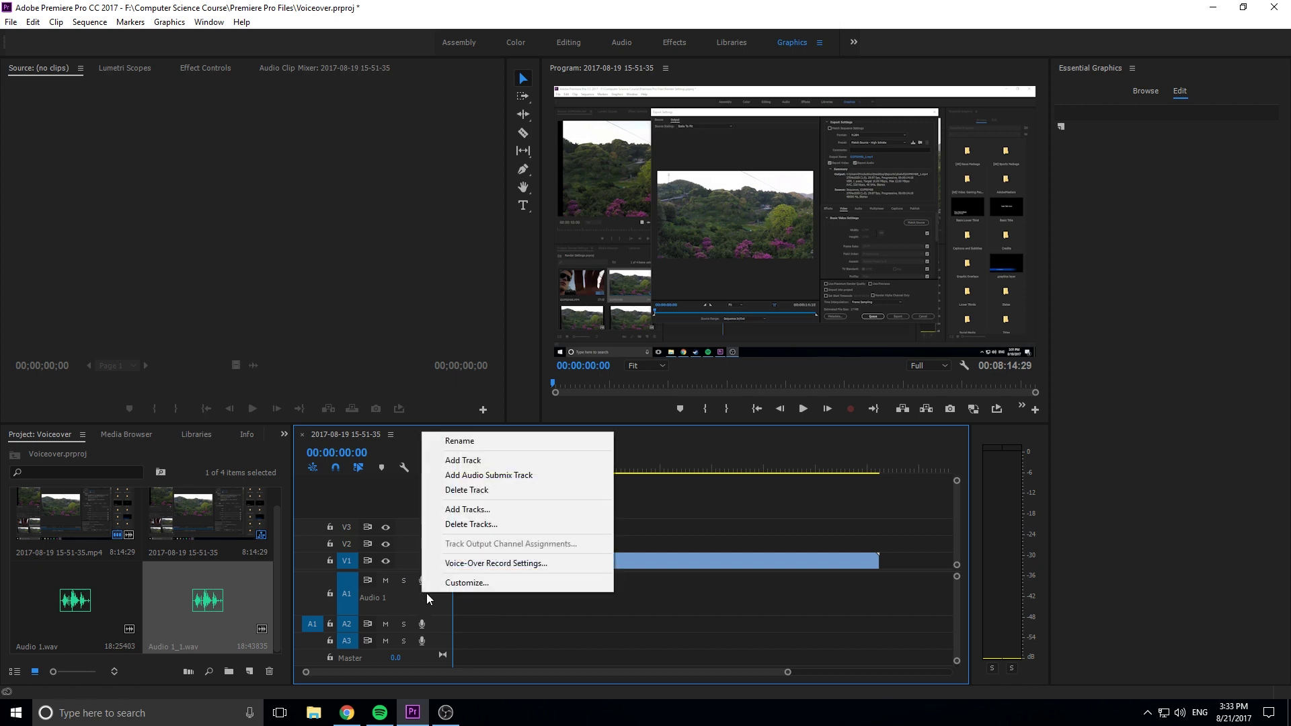
pyautogui.click(460, 582)
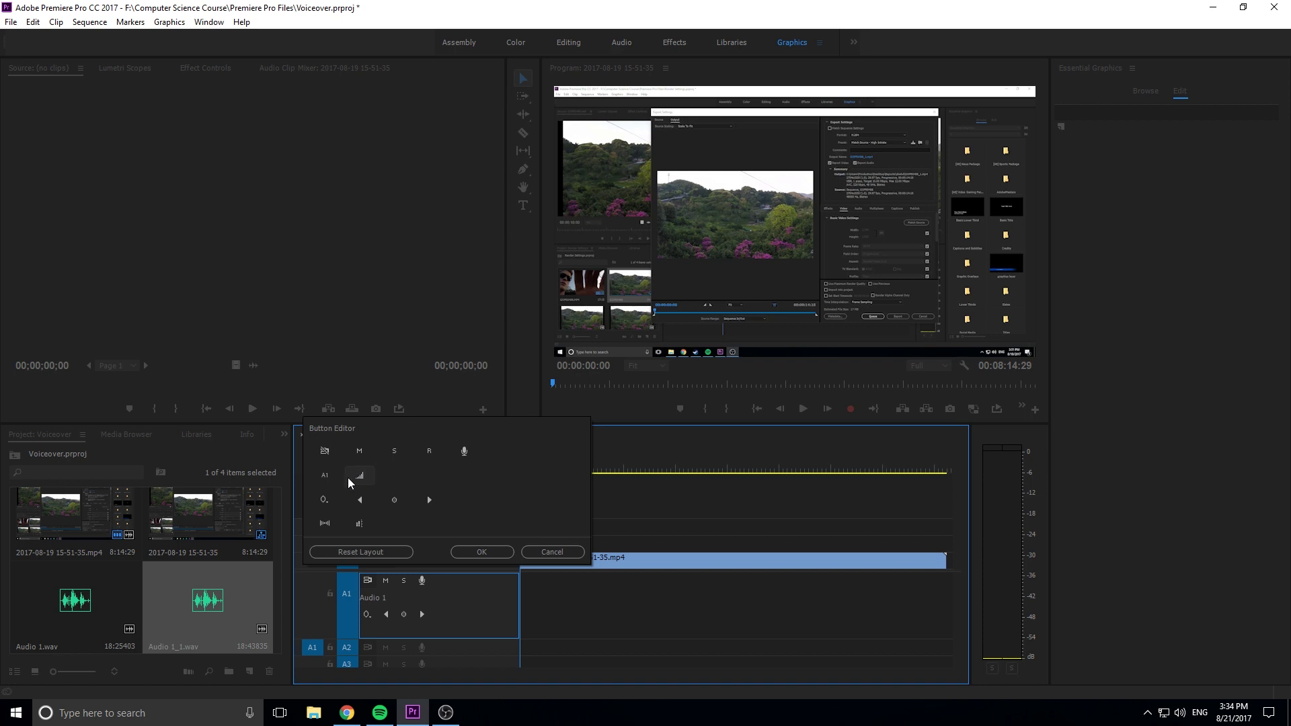
pyautogui.moveTo(354, 481); pyautogui.dragTo(431, 614)
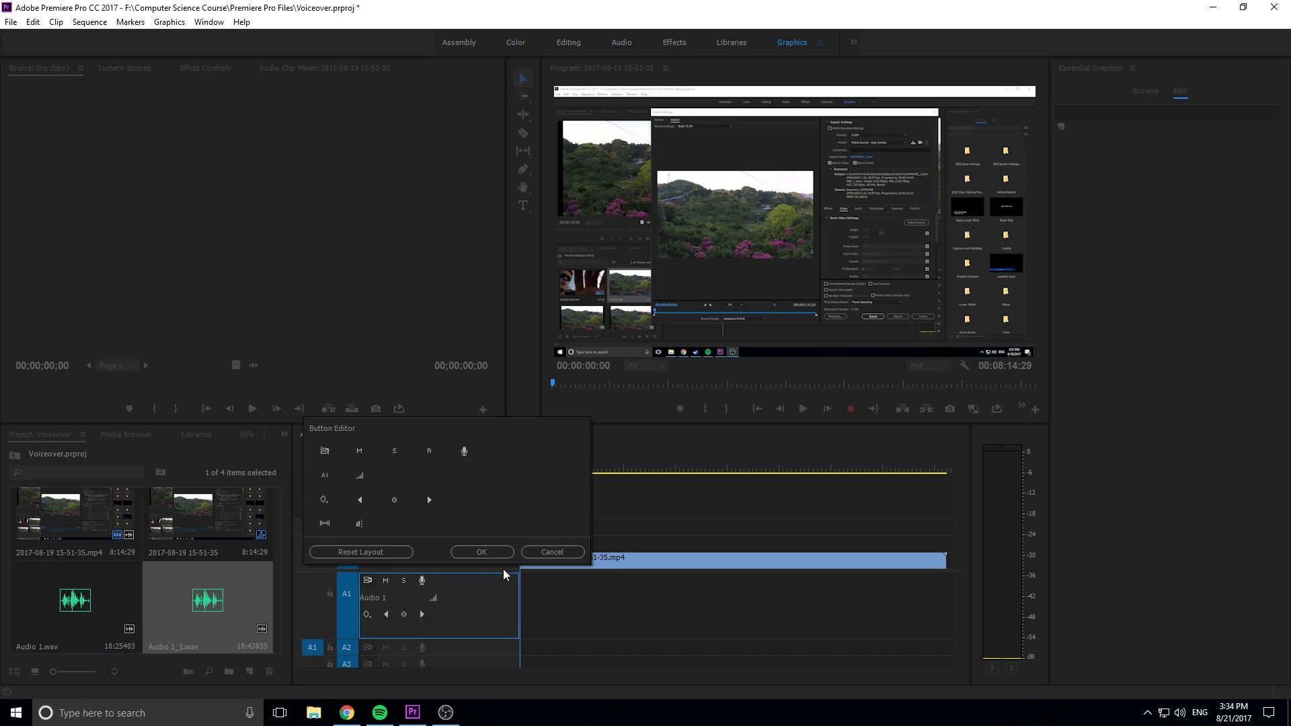
pyautogui.click(486, 550)
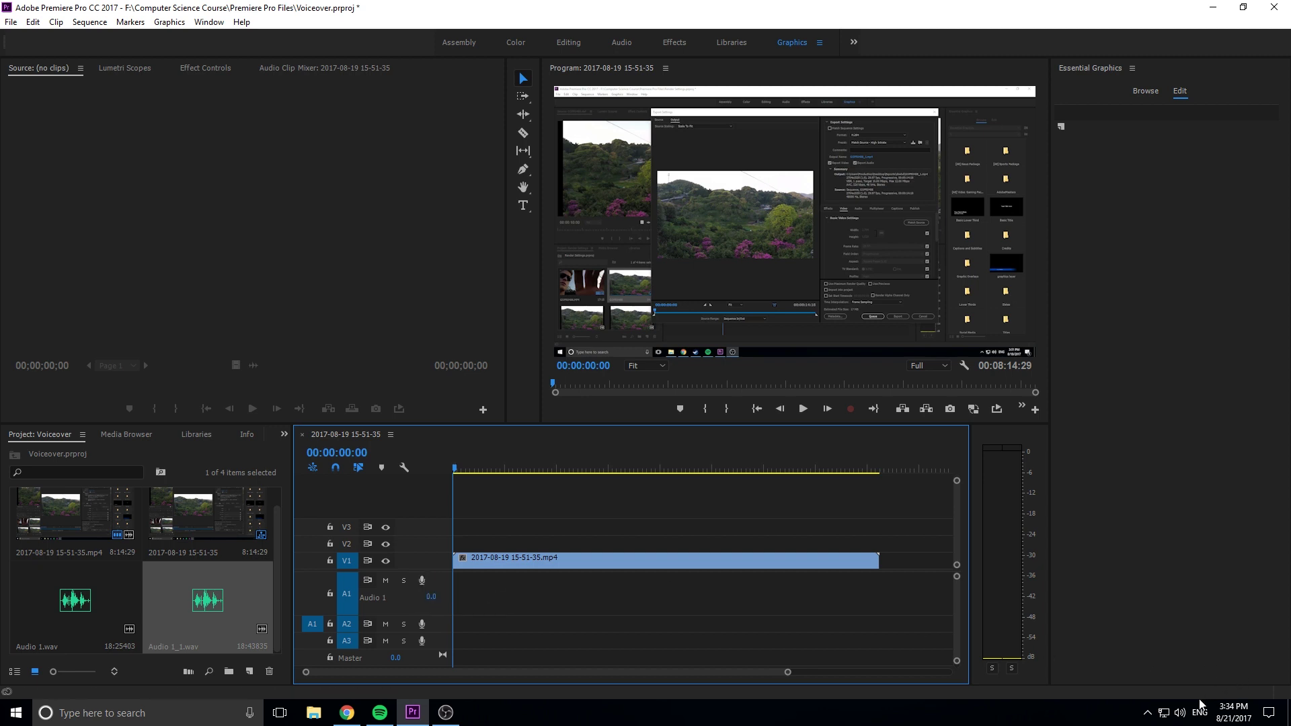
# Step: Mute the computer speakers from the Windows volume flyout
pyautogui.click(1181, 713)
pyautogui.moveTo(1196, 681); pyautogui.dragTo(1095, 681)
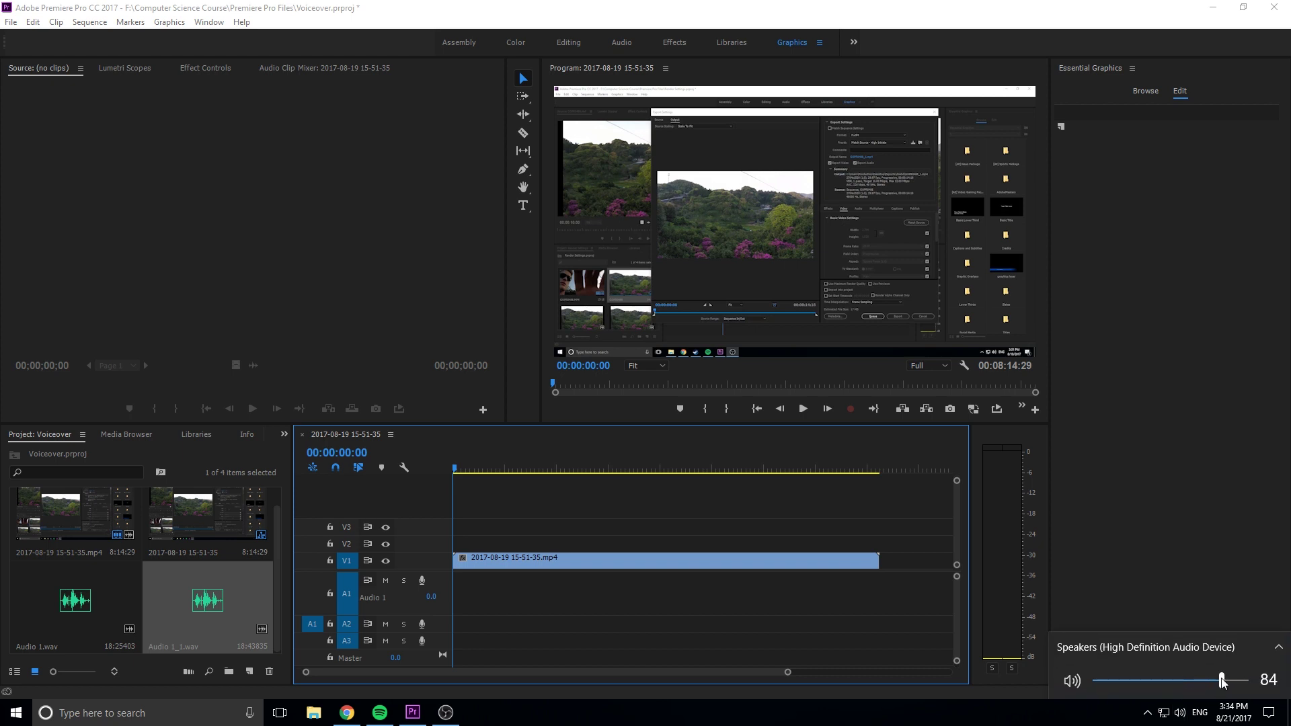
pyautogui.click(1104, 591)
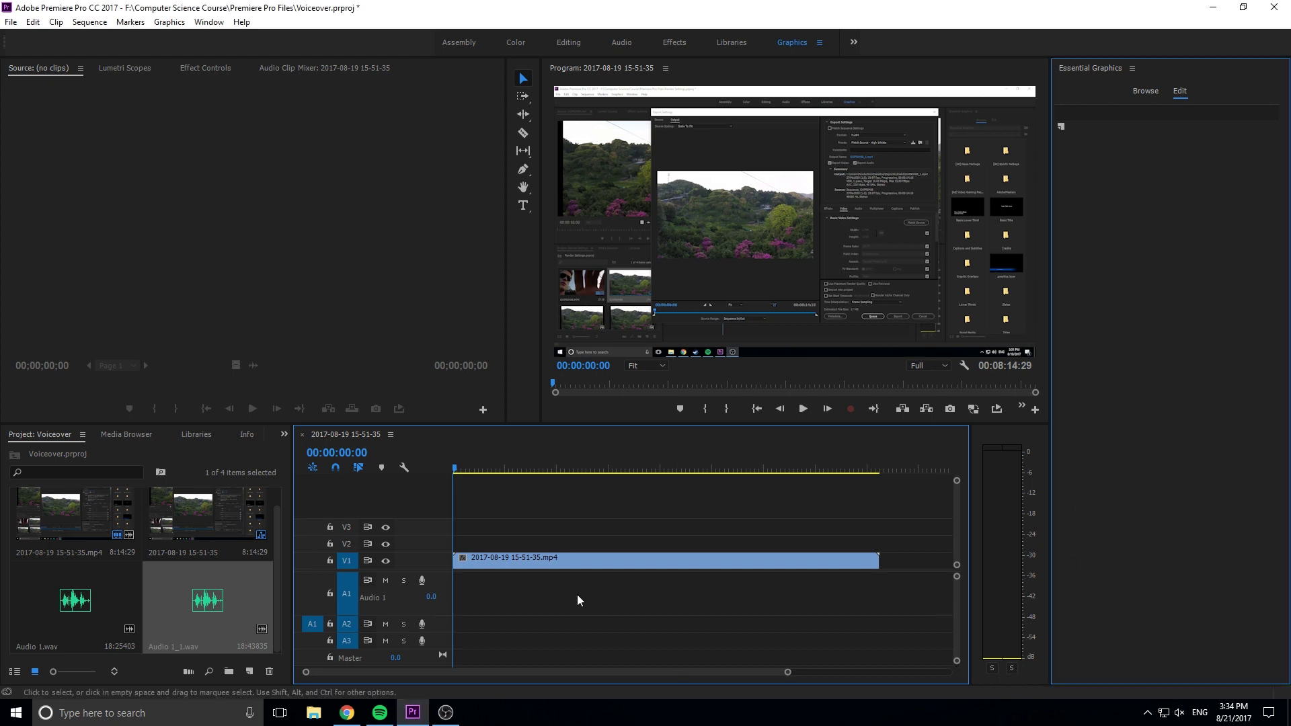
# Step: Record a short voiceover take onto track A1, creating Audio 1_2.wav
pyautogui.click(422, 581)
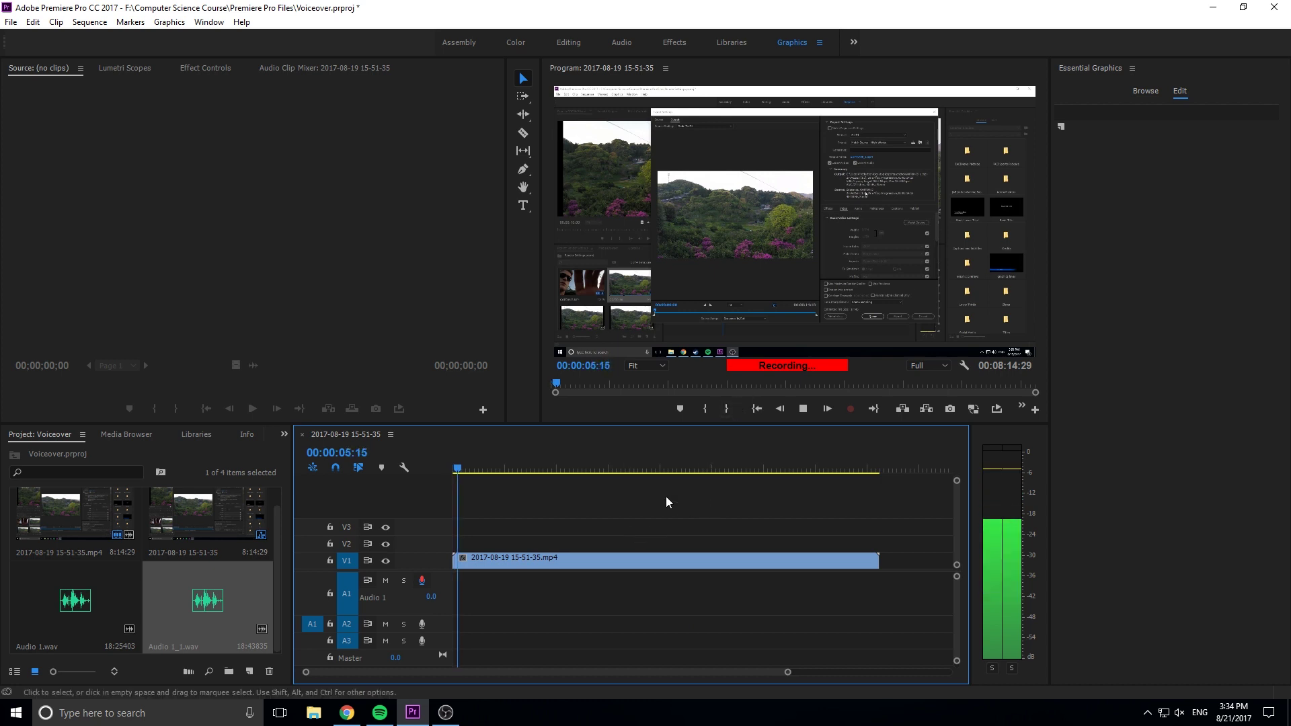
pyautogui.click(422, 582)
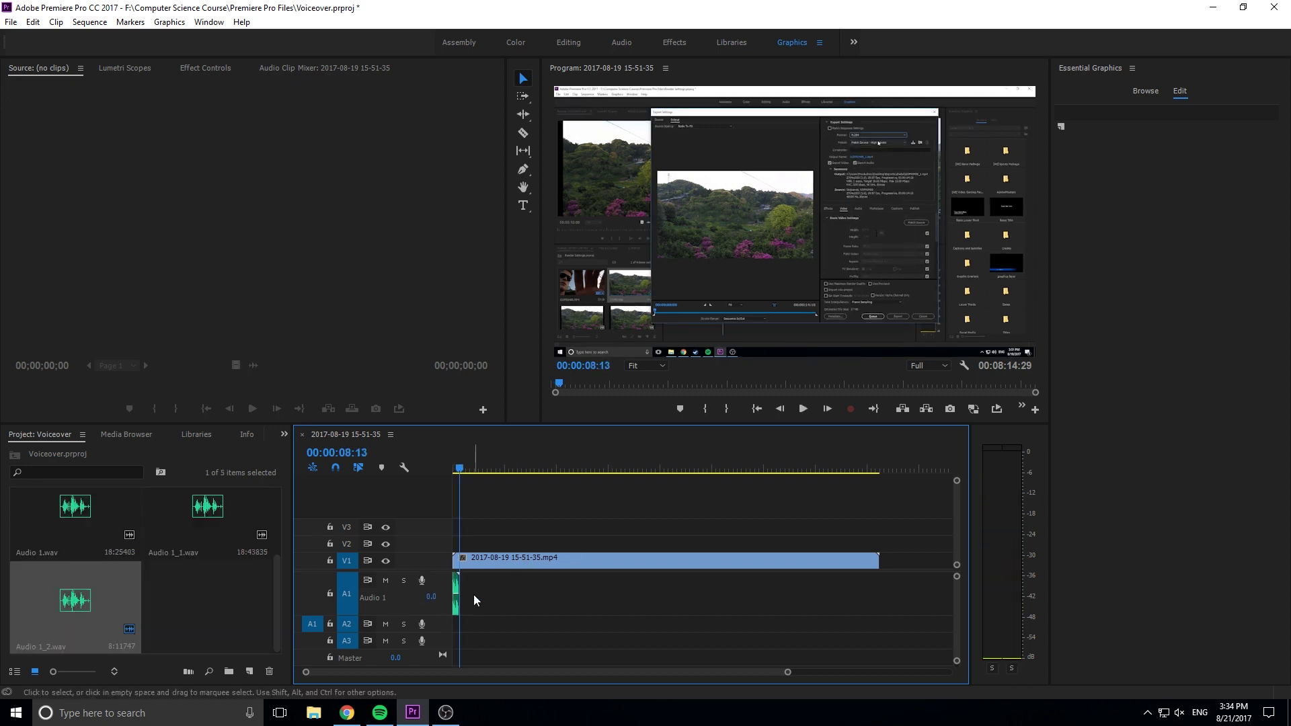
pyautogui.scroll(4, 470, 622)
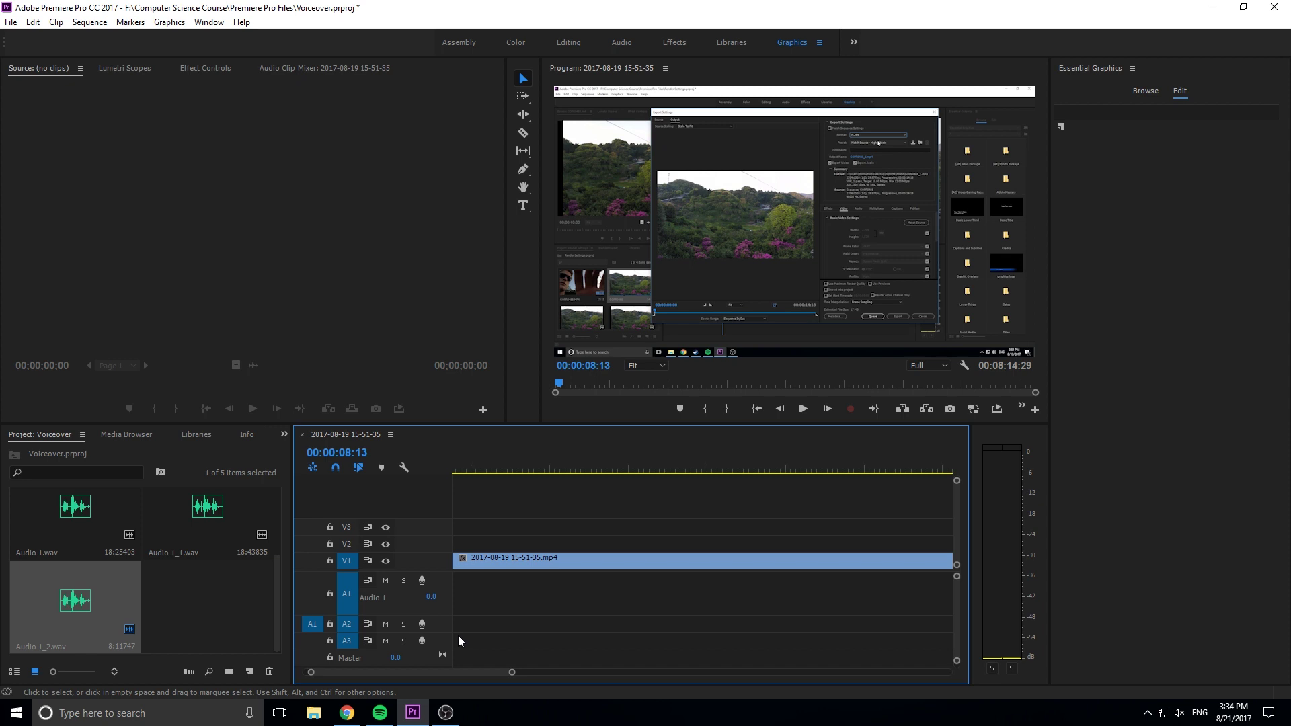
# Step: Return the playhead to 00:00 and raise the speaker volume to 100
pyautogui.moveTo(519, 468); pyautogui.dragTo(453, 469)
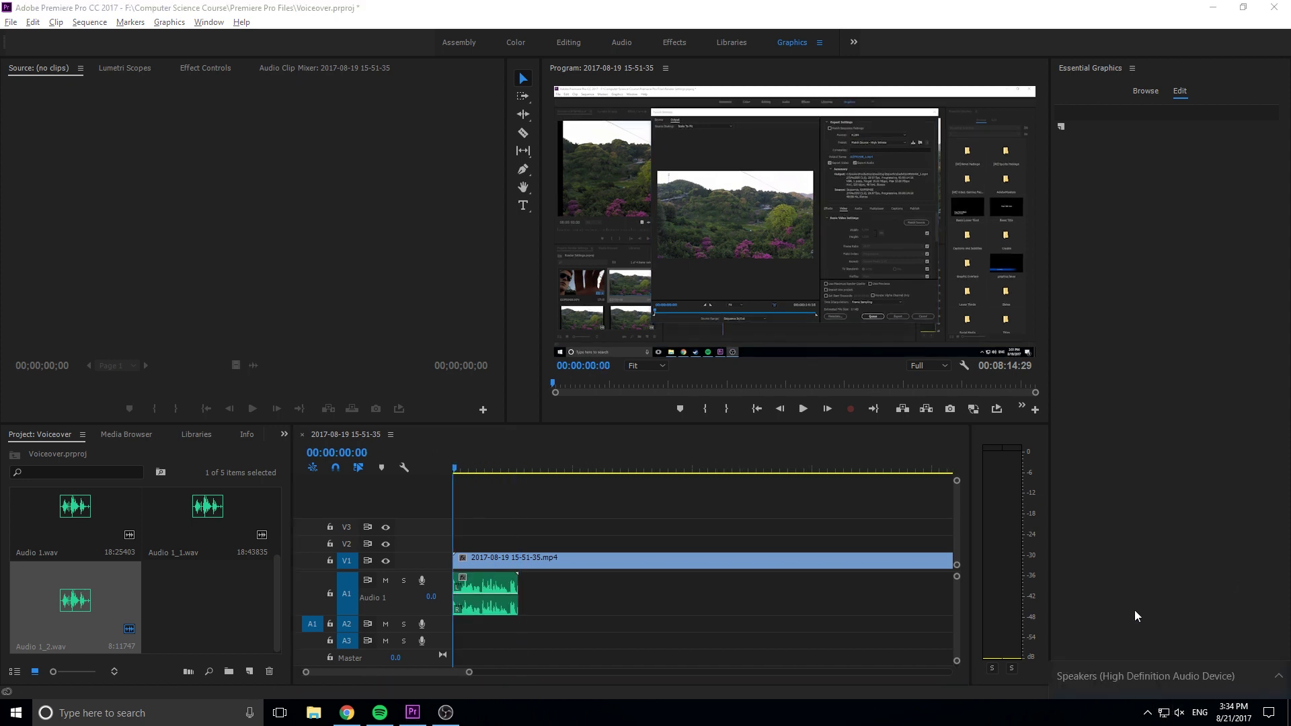
pyautogui.moveTo(1118, 680); pyautogui.dragTo(1247, 681)
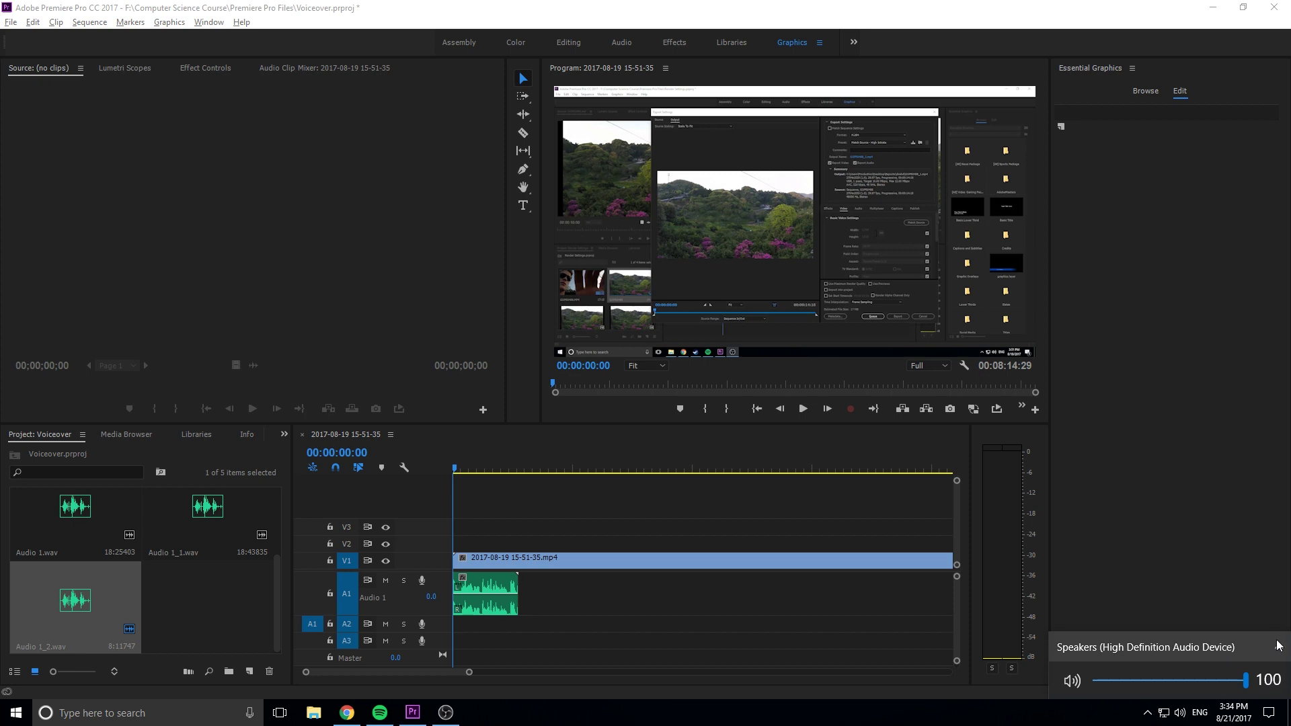
pyautogui.click(1196, 576)
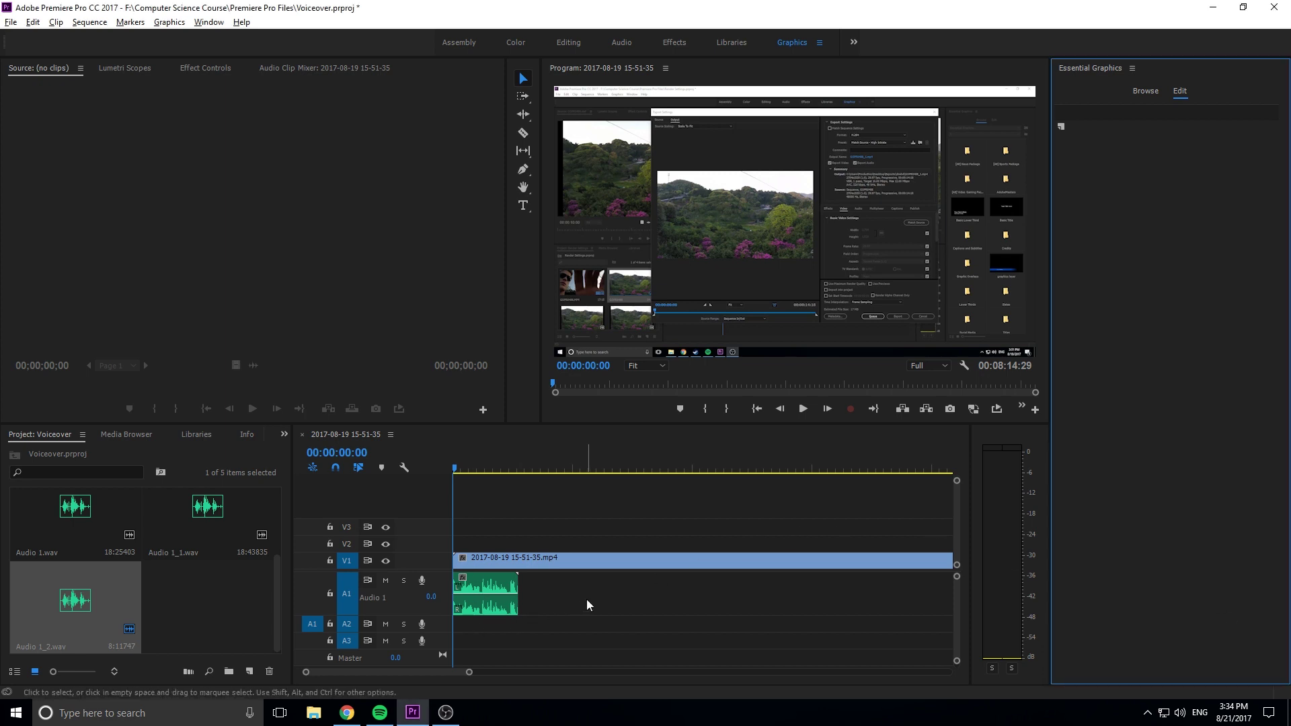
# Step: Play the sequence with the new voiceover and stop the playhead around 08:23
pyautogui.press('space')
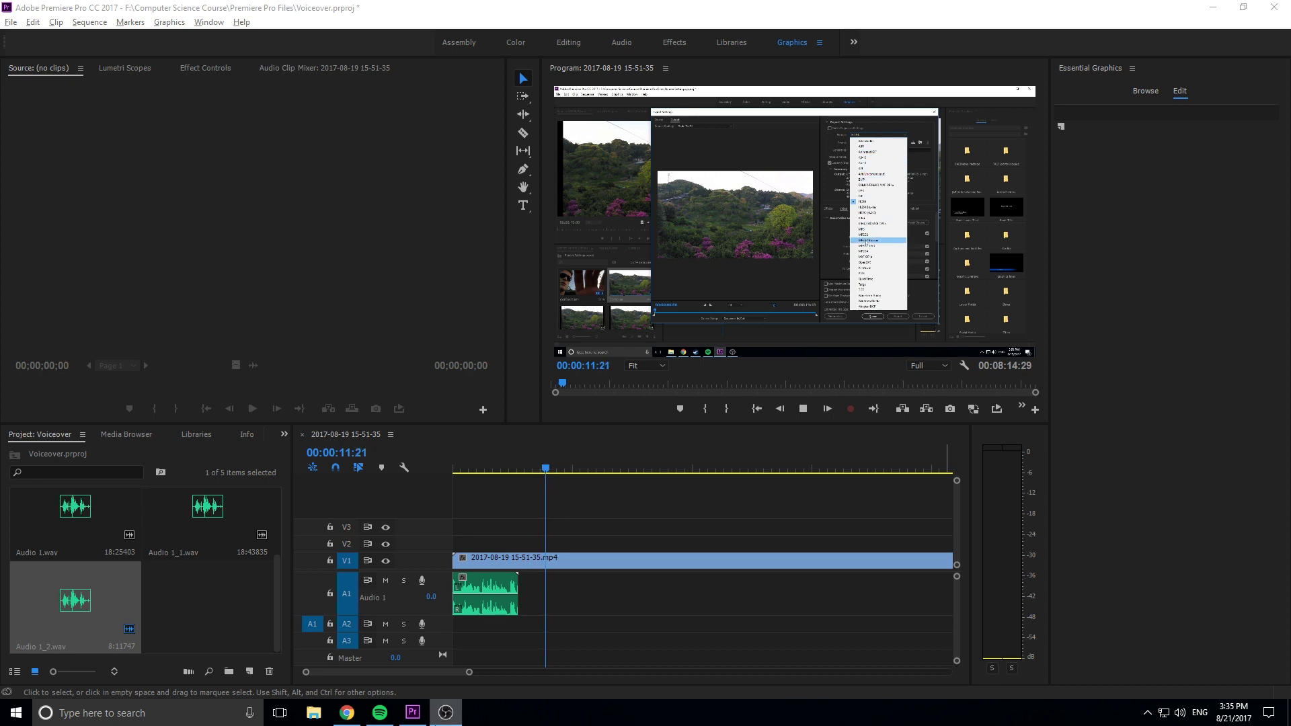
pyautogui.click(524, 463)
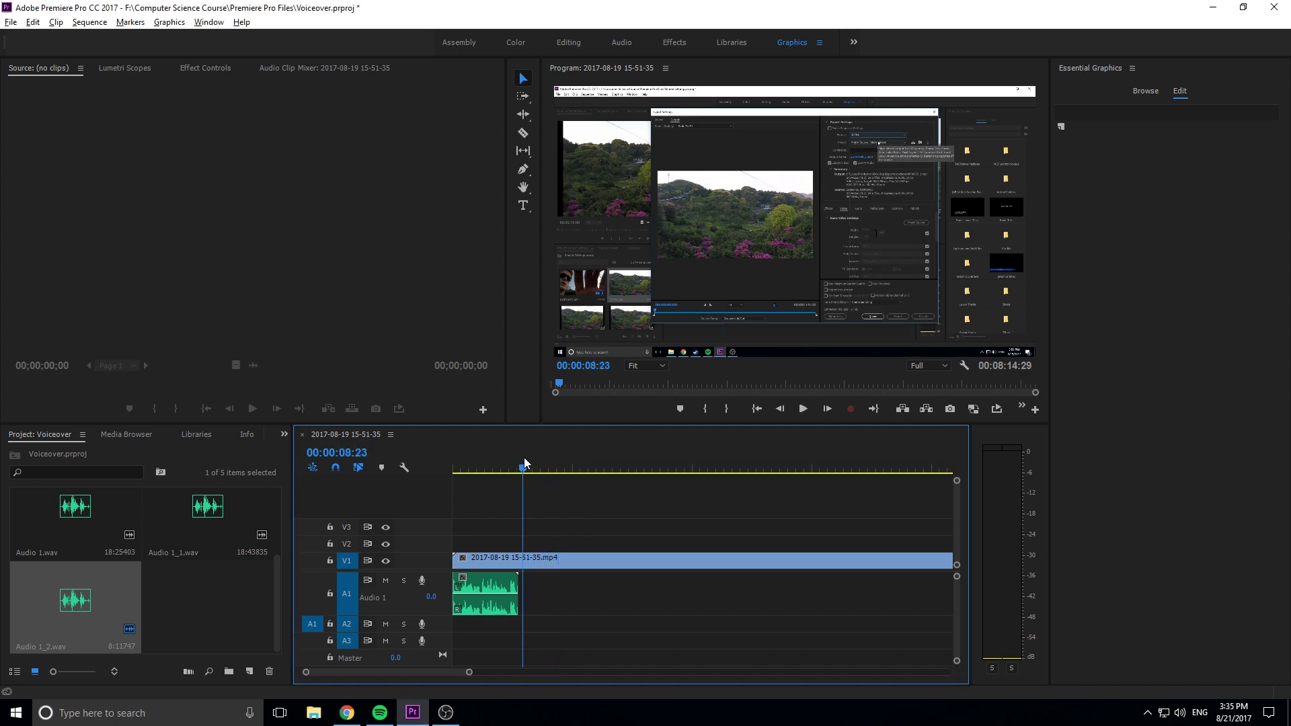
pyautogui.moveTo(523, 459); pyautogui.dragTo(523, 460)
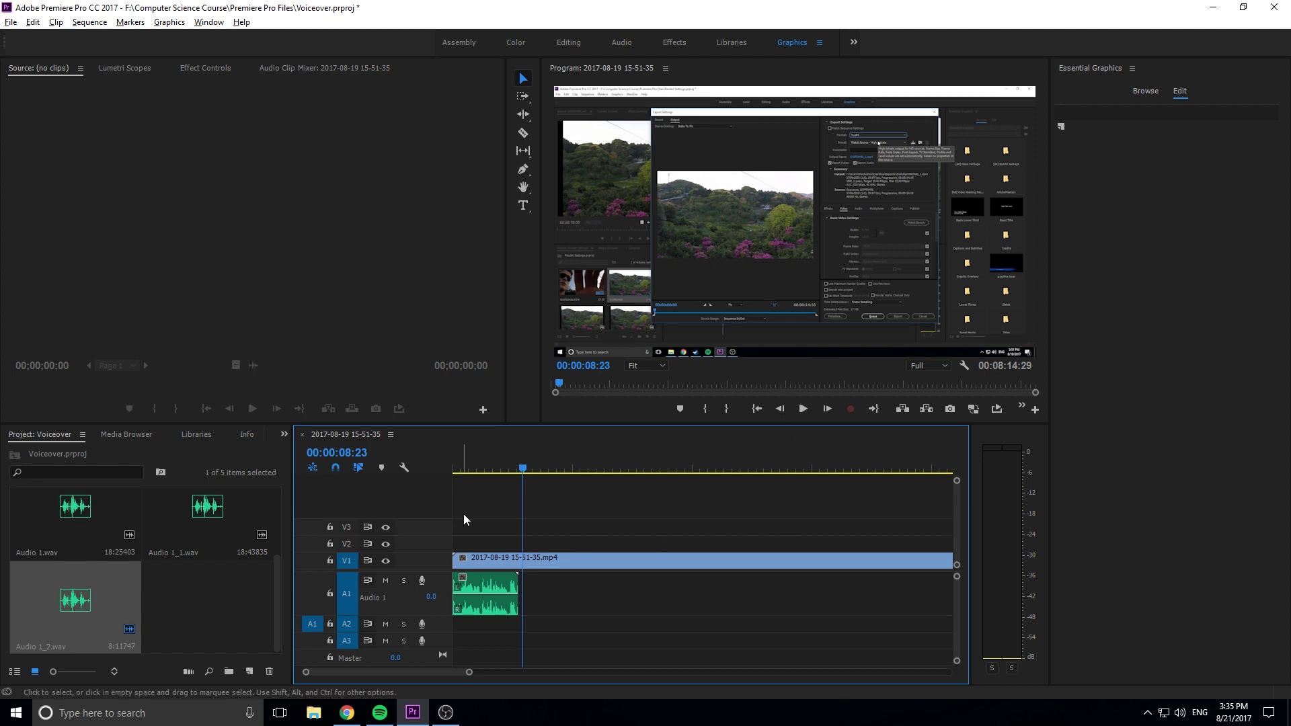
pyautogui.rightClick(402, 601)
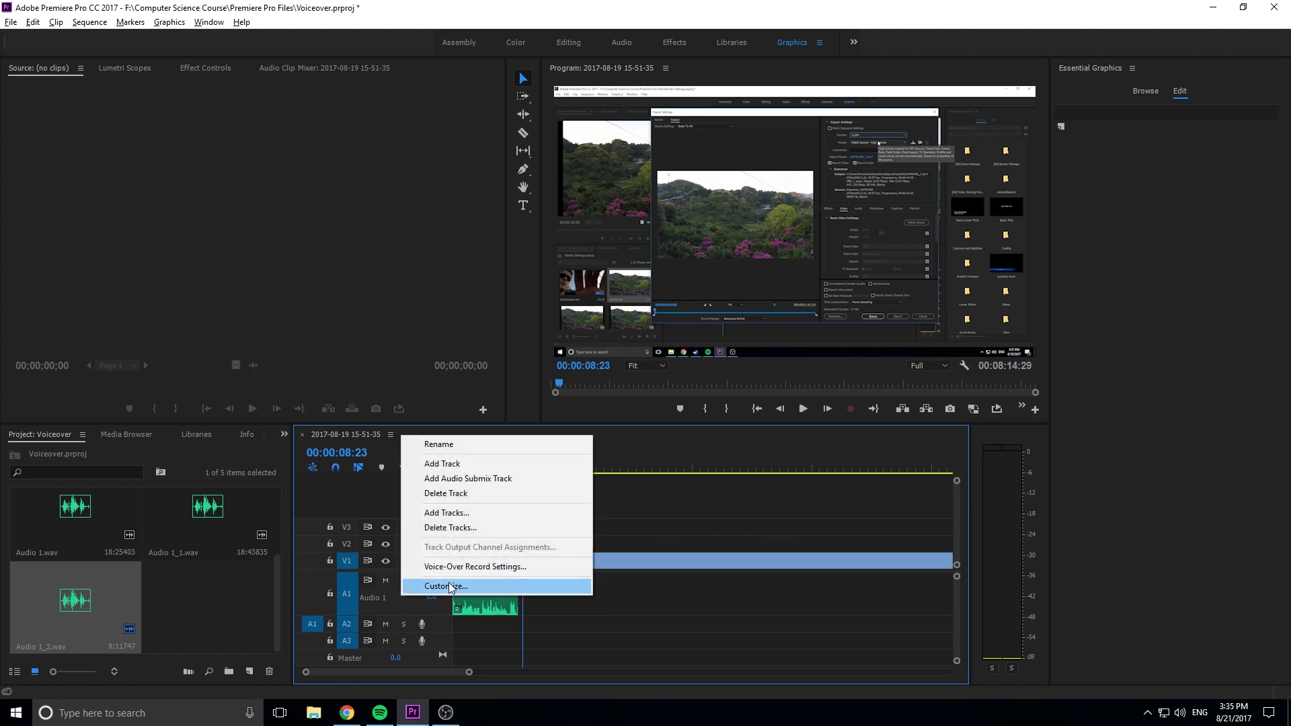
pyautogui.click(447, 566)
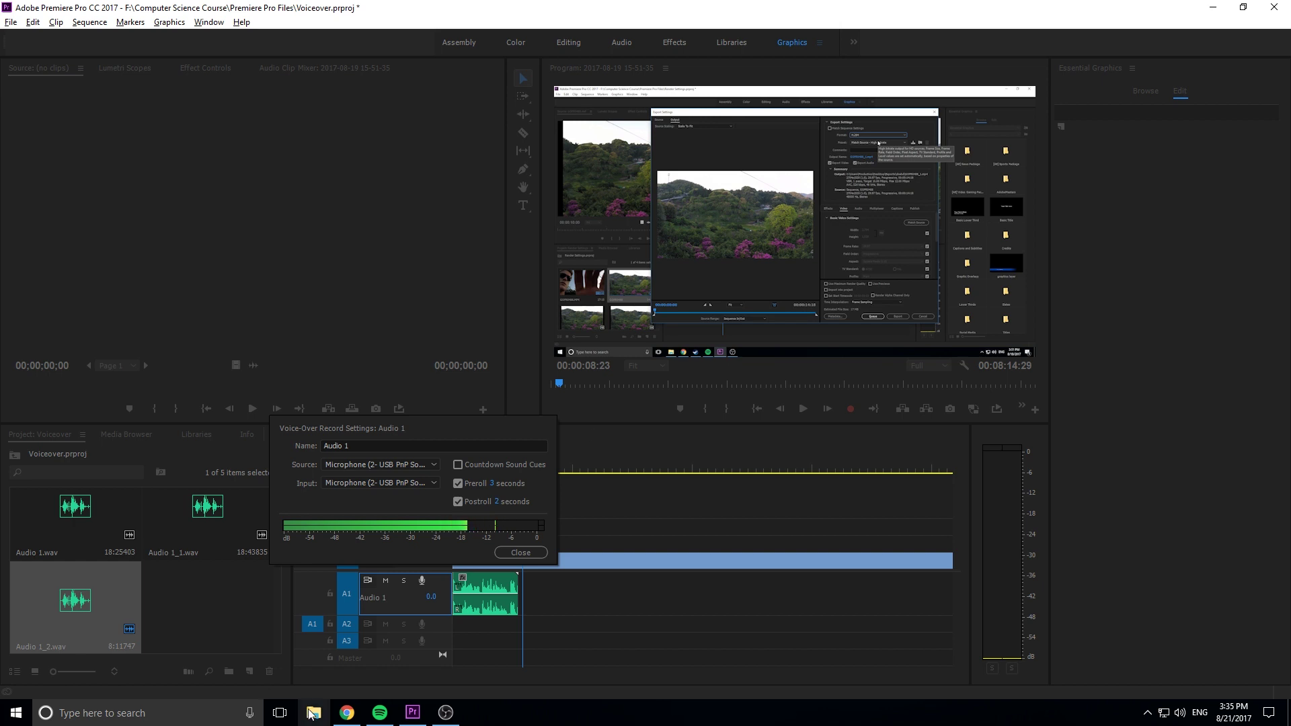
pyautogui.click(511, 553)
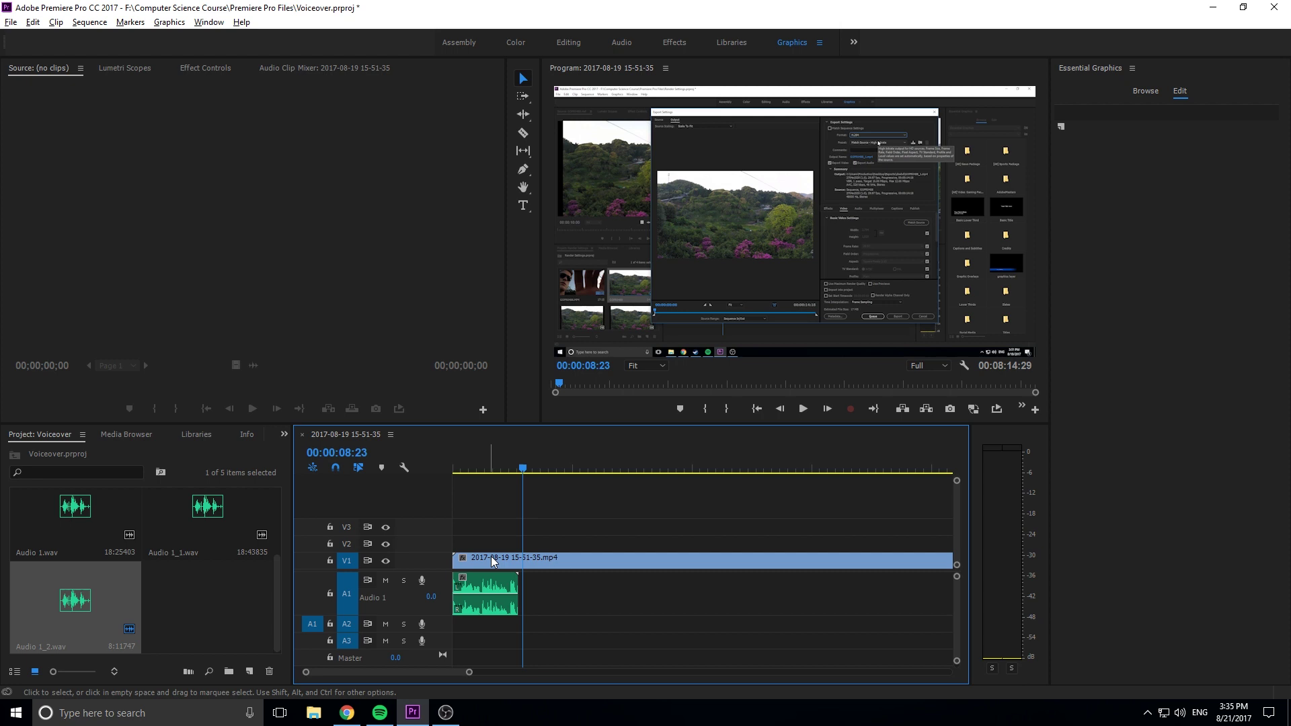
# Step: Link the A1 voiceover clip with the V1 video clip and drag them together to test
pyautogui.rightClick(479, 589)
pyautogui.click(576, 618)
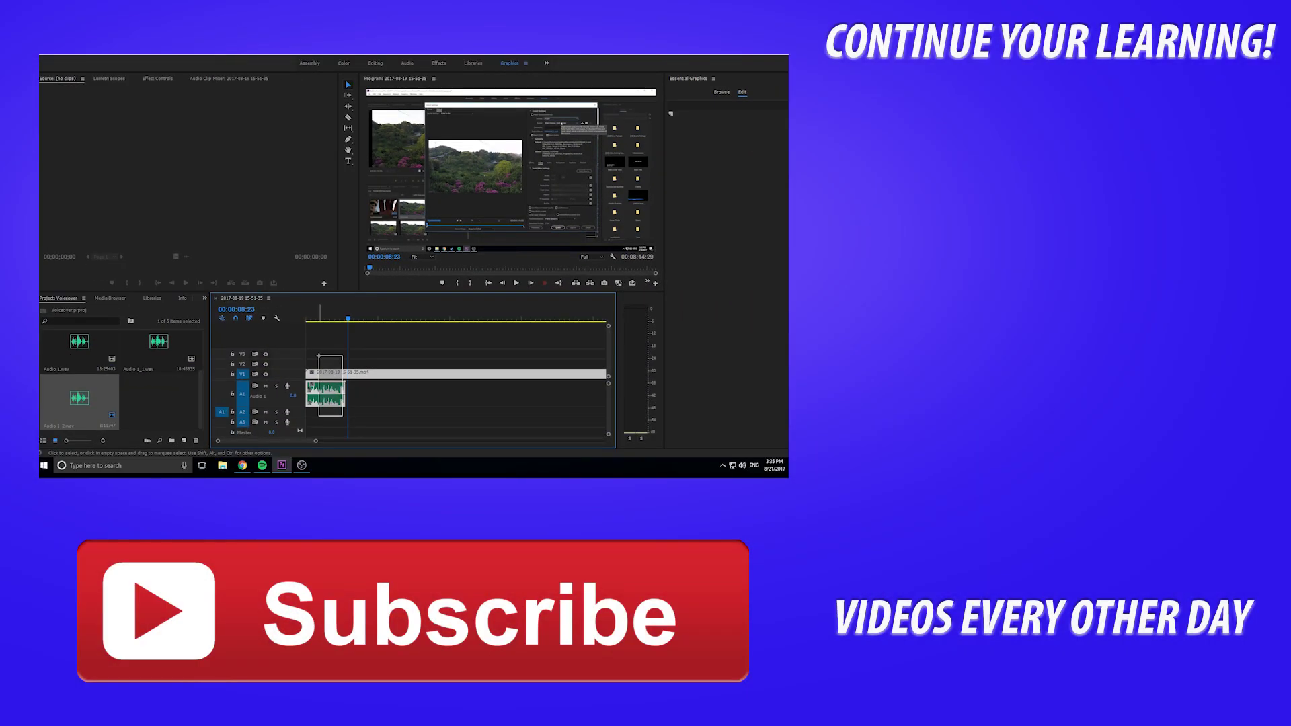
pyautogui.click(489, 558)
pyautogui.rightClick(489, 558)
pyautogui.click(344, 203)
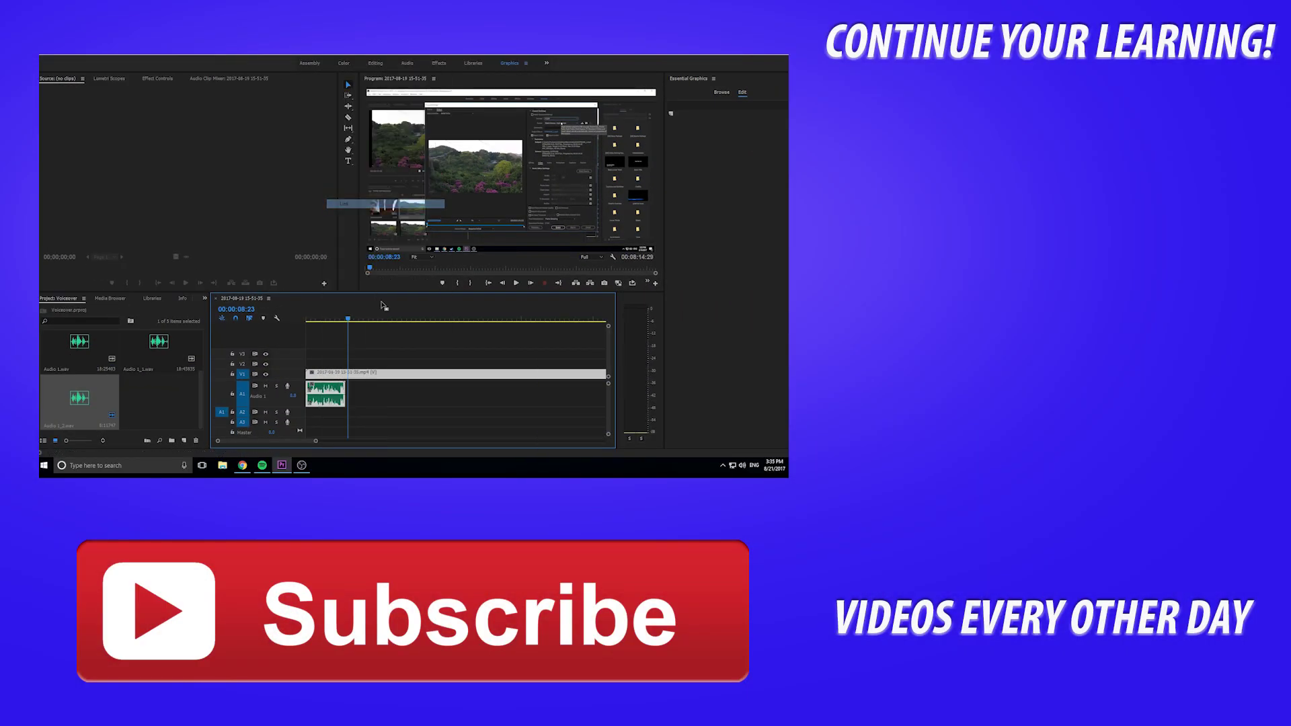
pyautogui.moveTo(363, 374)
pyautogui.mouseDown()
pyautogui.moveTo(398, 378)
pyautogui.moveTo(339, 378)
pyautogui.mouseUp()
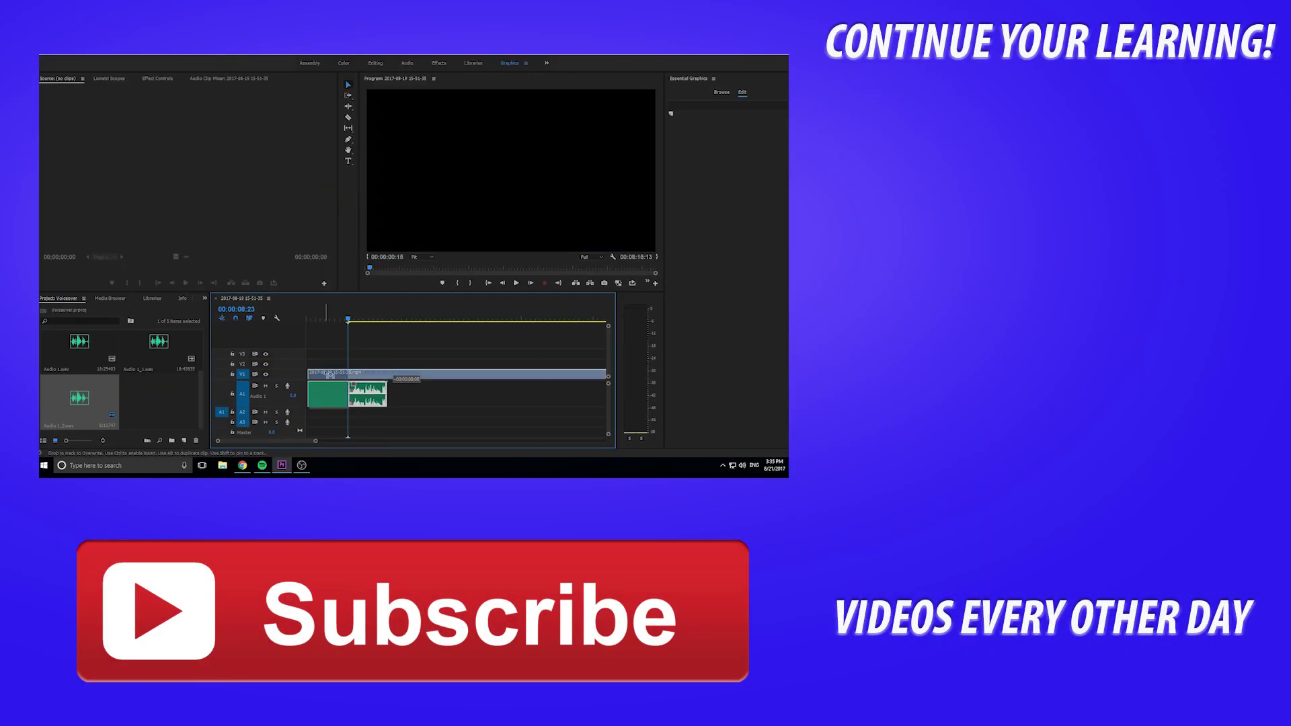